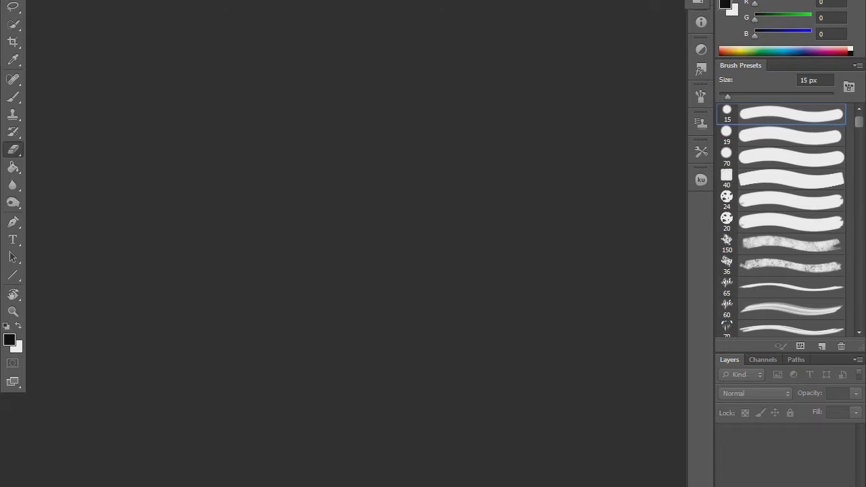
# Step: Switch to the Explorer window showing the game's nativePC\rom\wp\w0 weapon archives
pyautogui.hotkey('alt', 'Tab')
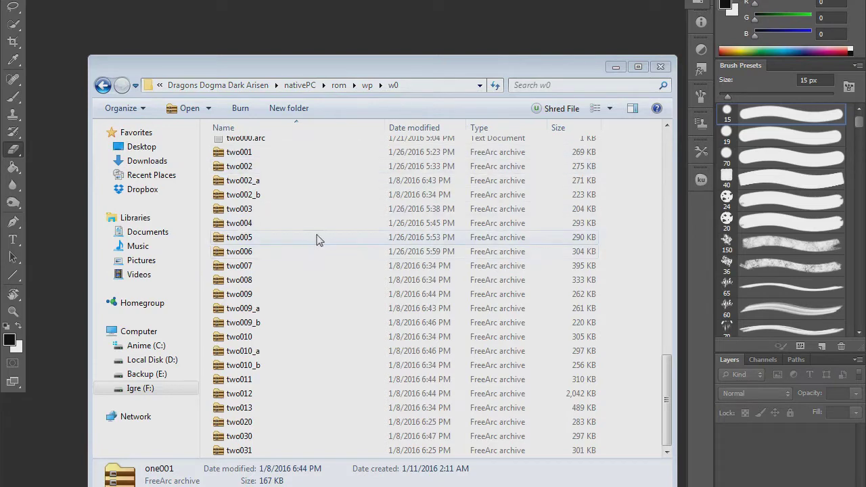
# Step: Copy the one001 archive from w0 into retextures\Tutorial and bring up DDDA Image Viewer
pyautogui.click(357, 181)
pyautogui.scroll(10, 354, 188)
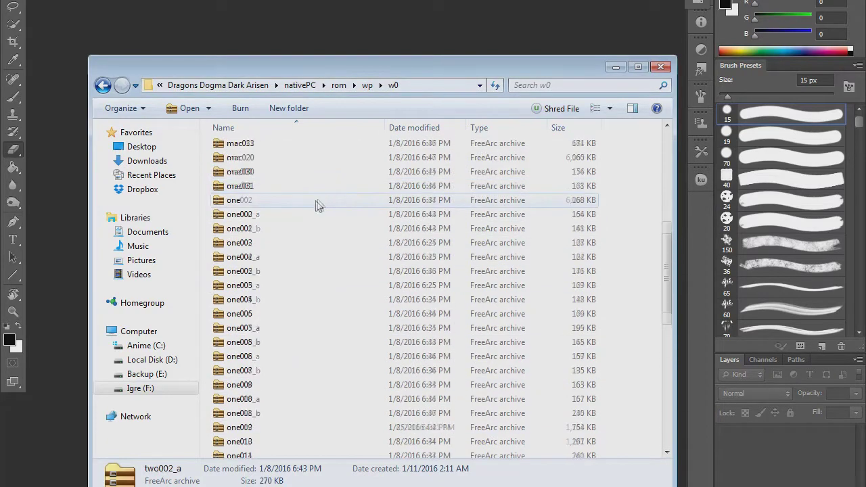
pyautogui.click(277, 214)
pyautogui.click(267, 228)
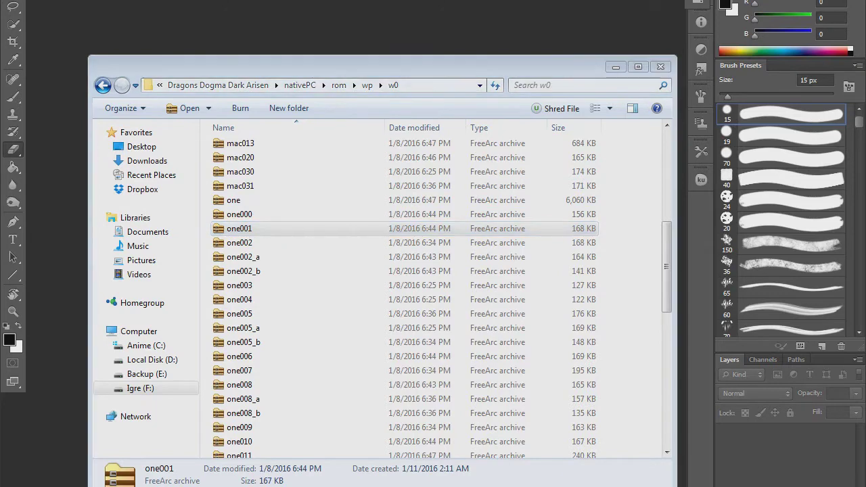
pyautogui.hotkey('alt', 'Tab')
pyautogui.moveTo(368, 187); pyautogui.dragTo(298, 217)
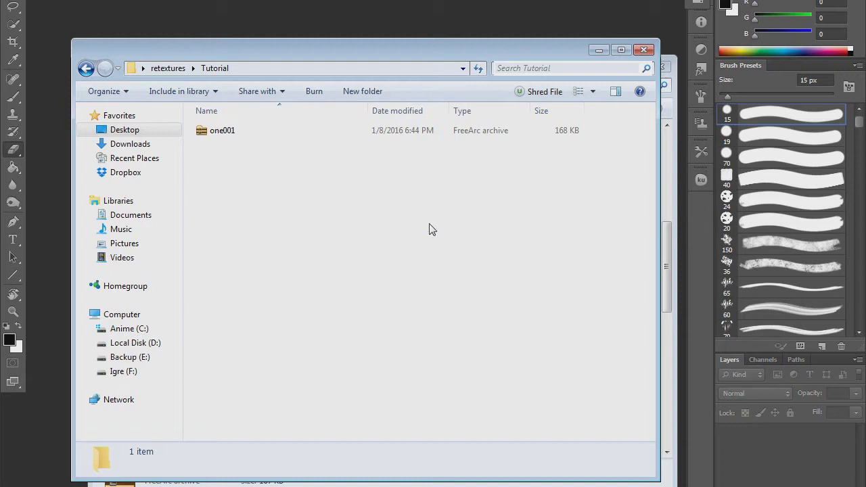
pyautogui.click(365, 481)
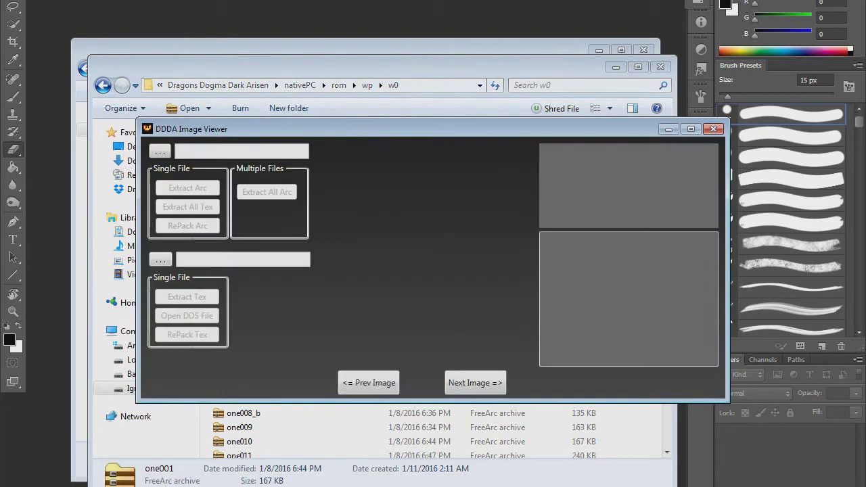
# Step: Load one001.arc from retextures\Tutorial into DDDA Image Viewer and extract it
pyautogui.moveTo(228, 132); pyautogui.dragTo(184, 127)
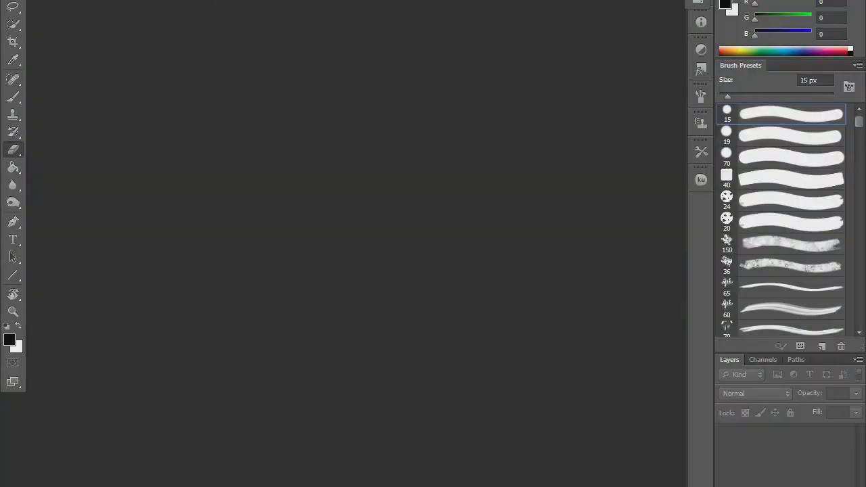
pyautogui.hotkey('alt', 'Tab')
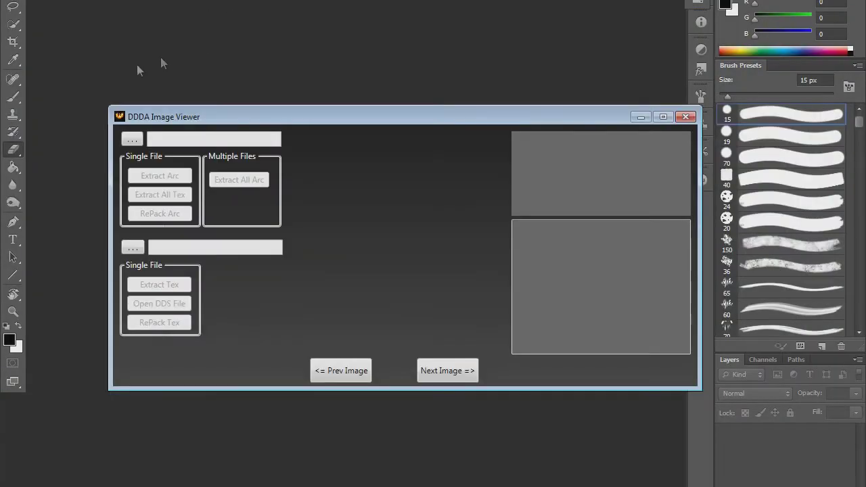
pyautogui.click(132, 139)
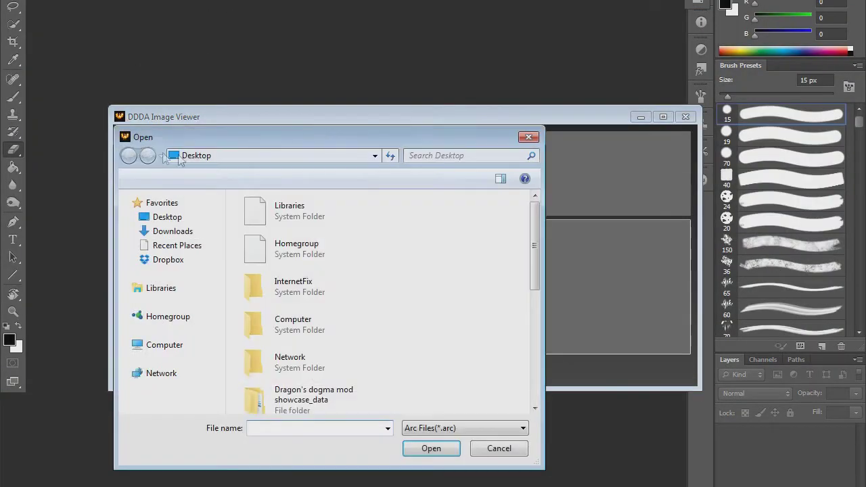
pyautogui.scroll(-5, 353, 311)
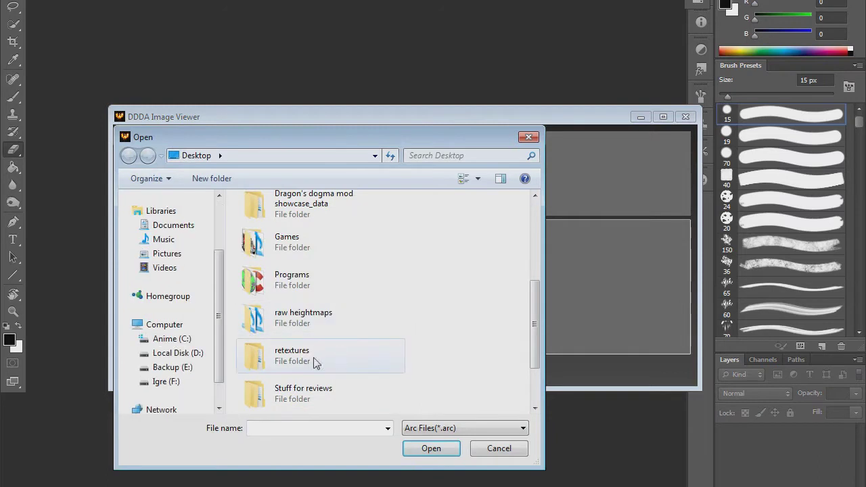
pyautogui.doubleClick(333, 355)
pyautogui.doubleClick(271, 319)
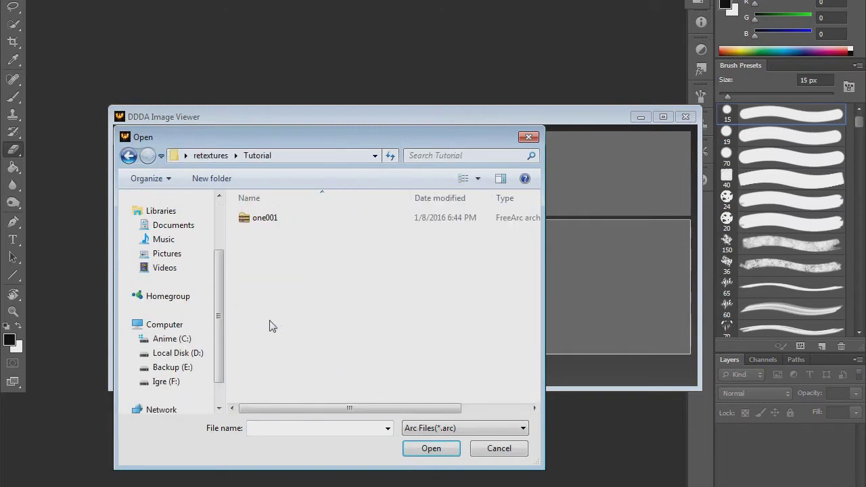
pyautogui.doubleClick(262, 219)
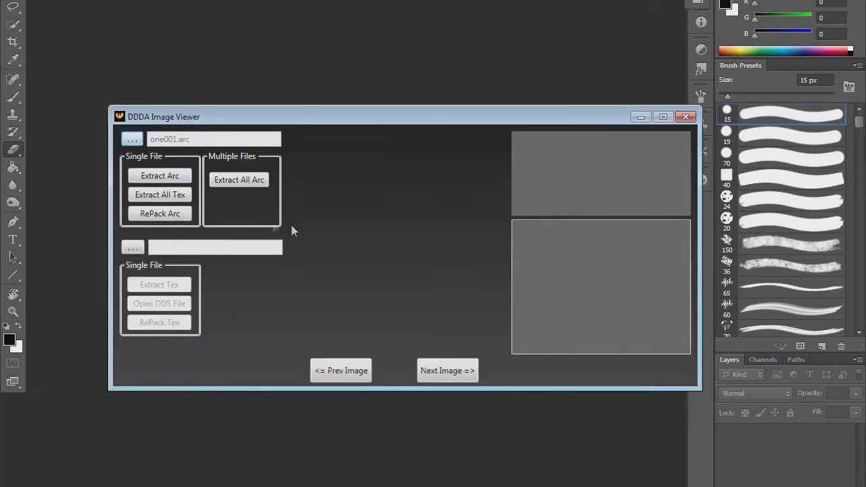
pyautogui.click(175, 179)
# Step: Load one001_BM.241F5DEB from one001\model\wp\one\one001 and extract the 128×512 DXT1 texture
pyautogui.click(133, 248)
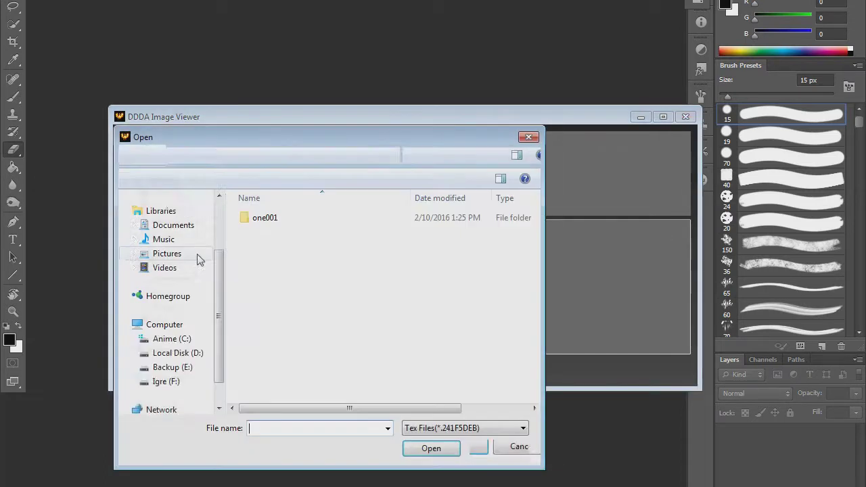
pyautogui.doubleClick(273, 224)
pyautogui.doubleClick(273, 224)
pyautogui.doubleClick(273, 224)
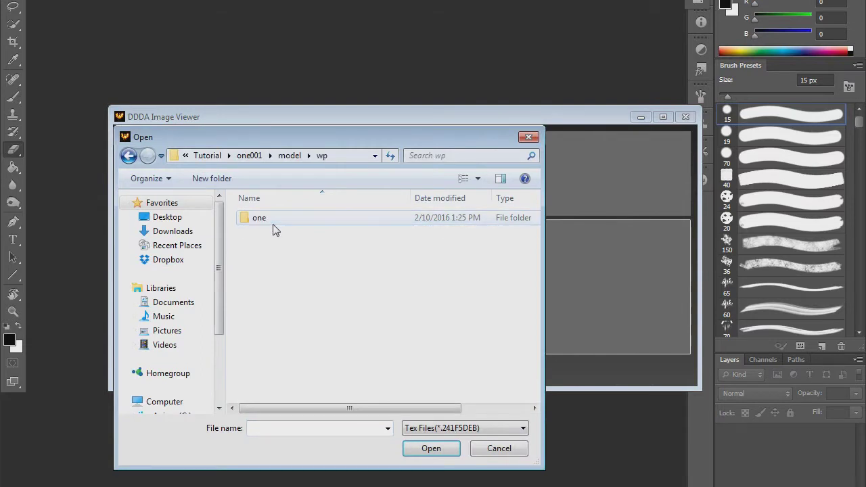
pyautogui.doubleClick(275, 229)
pyautogui.doubleClick(292, 228)
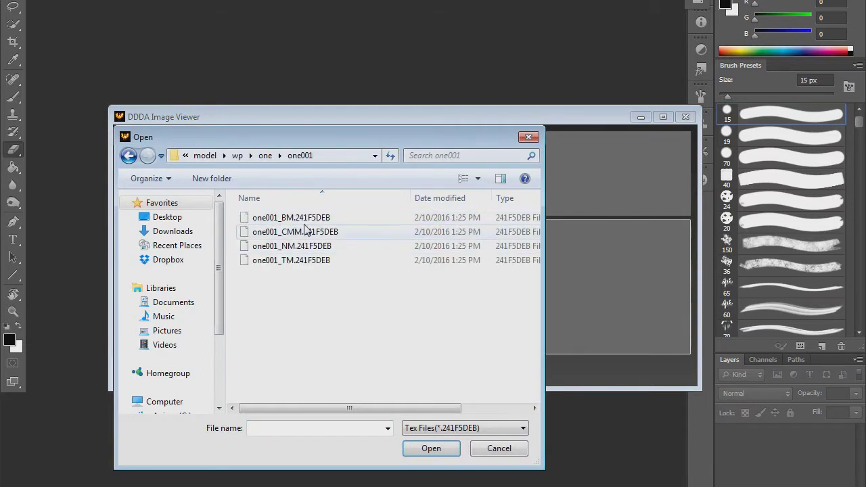
pyautogui.click(306, 220)
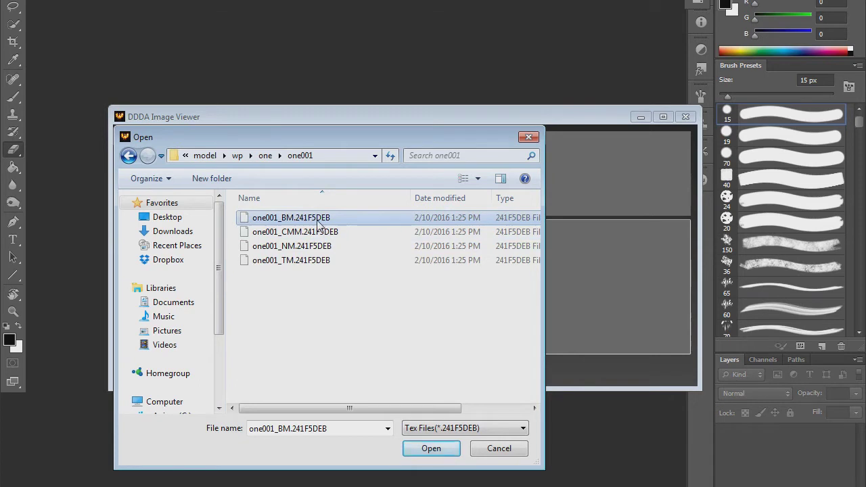
pyautogui.moveTo(358, 409); pyautogui.dragTo(338, 409)
pyautogui.doubleClick(395, 228)
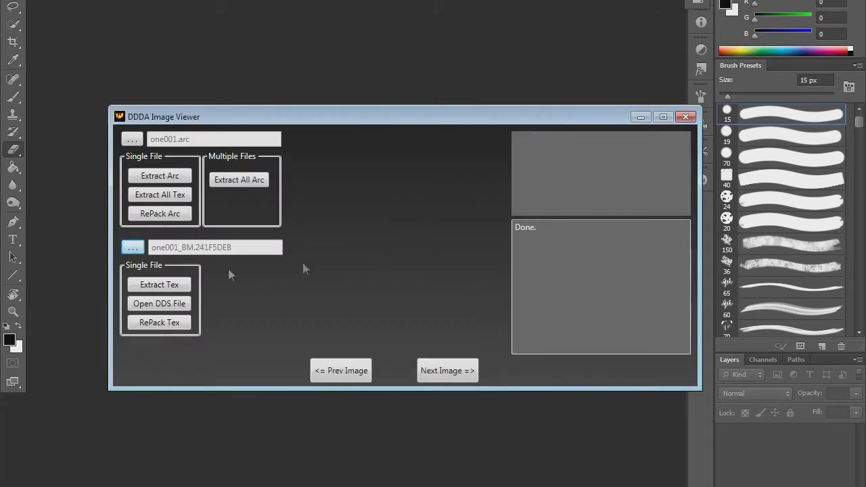
pyautogui.click(187, 284)
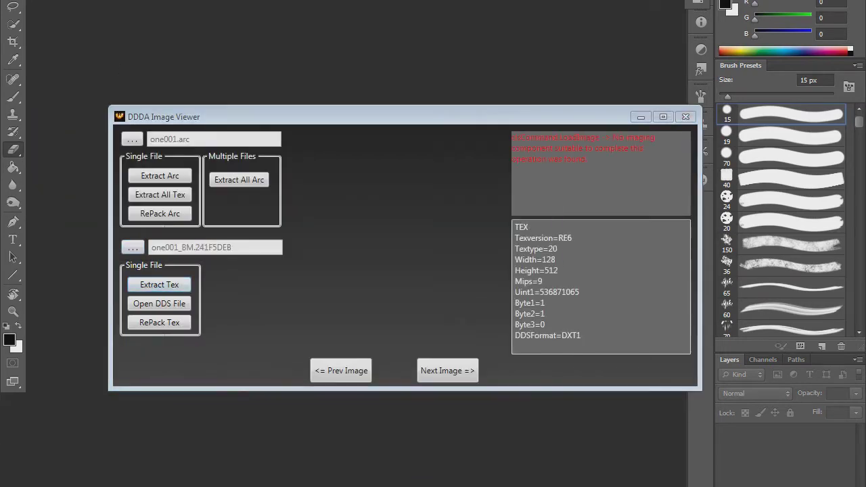
pyautogui.hotkey('alt', 'Tab')
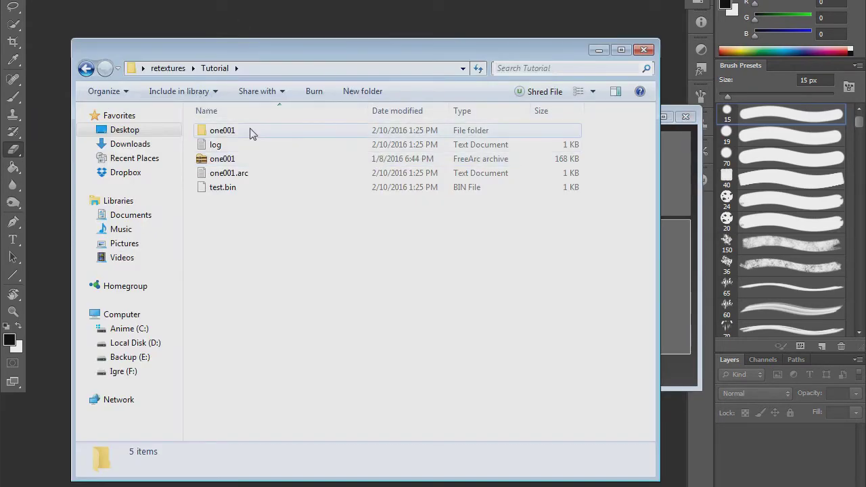
# Step: Open one001_BM.dds from Tutorial\one001\model\wp\one\one001 in Photoshop
pyautogui.doubleClick(232, 136)
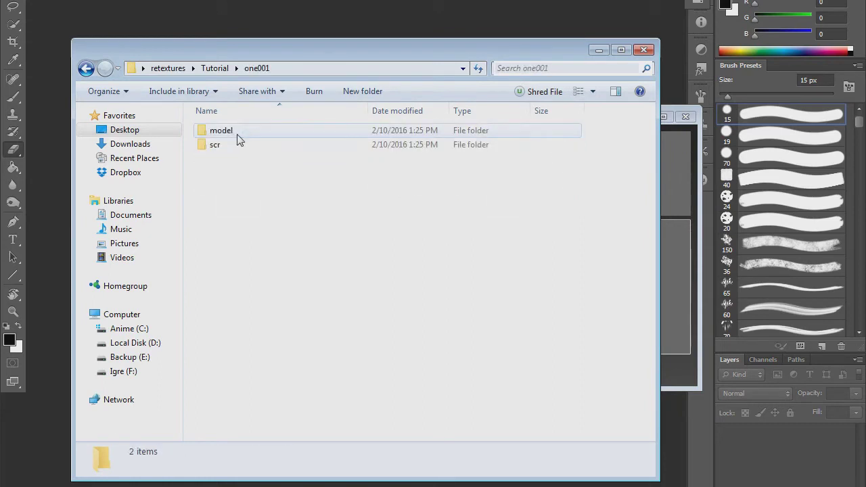
pyautogui.doubleClick(255, 132)
pyautogui.doubleClick(300, 137)
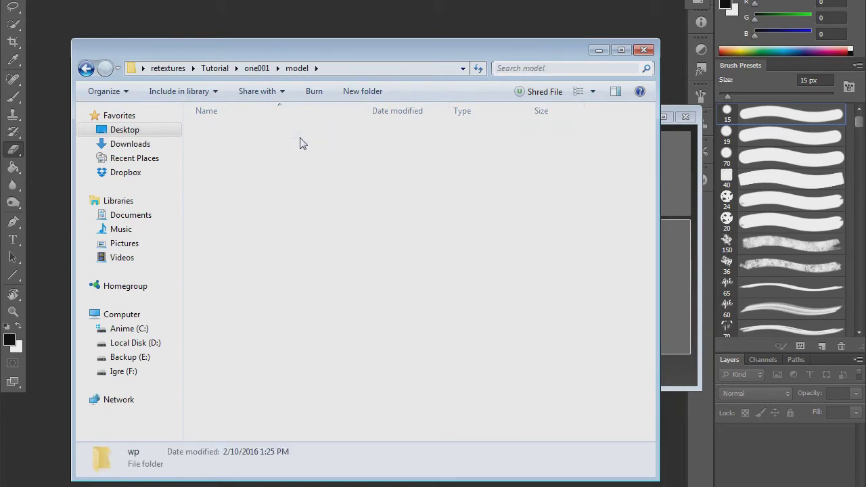
pyautogui.doubleClick(288, 136)
pyautogui.doubleClick(299, 134)
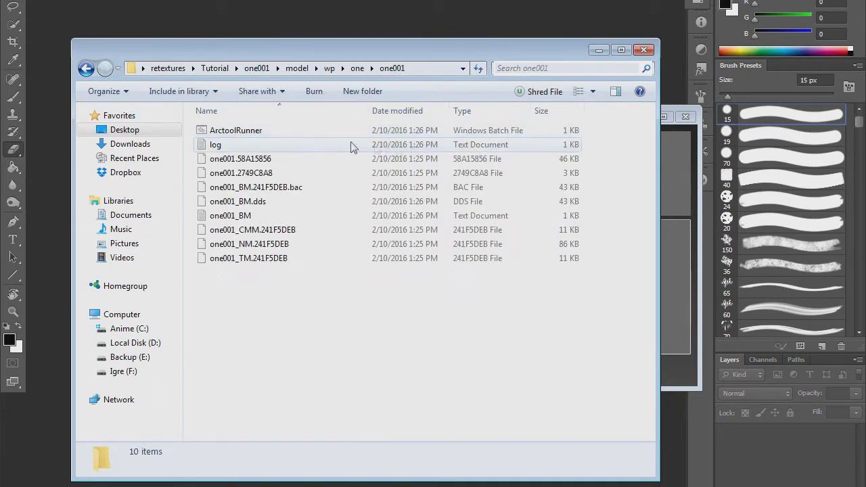
pyautogui.click(255, 202)
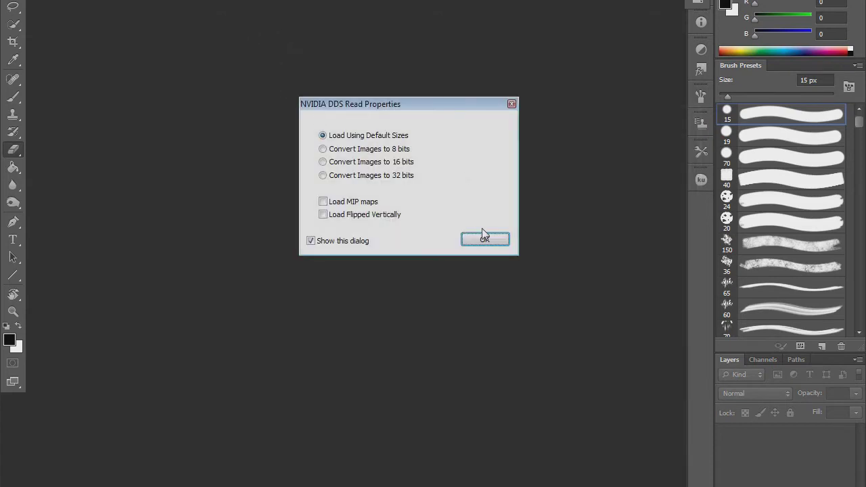
# Step: Load the DDS with default sizes, zoom in to inspect, and undo the stray eraser mark
pyautogui.click(484, 238)
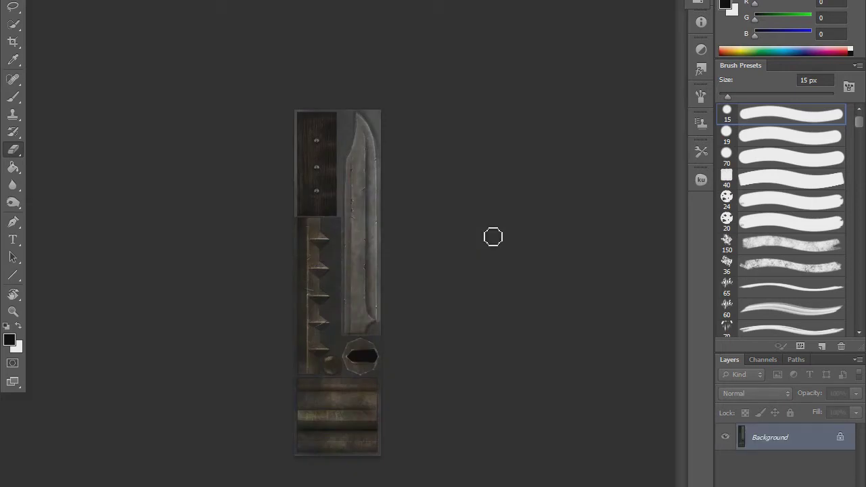
pyautogui.keyDown('ctrl'); pyautogui.click(376, 250); pyautogui.keyUp('ctrl')
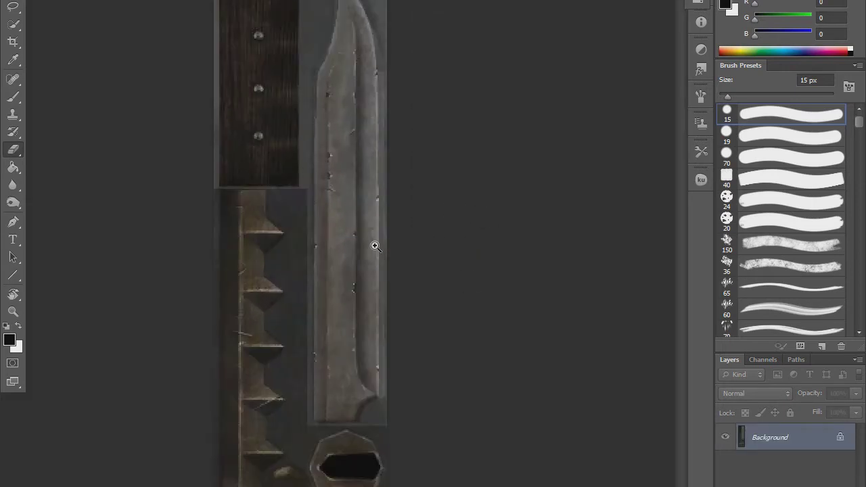
pyautogui.click(283, 219)
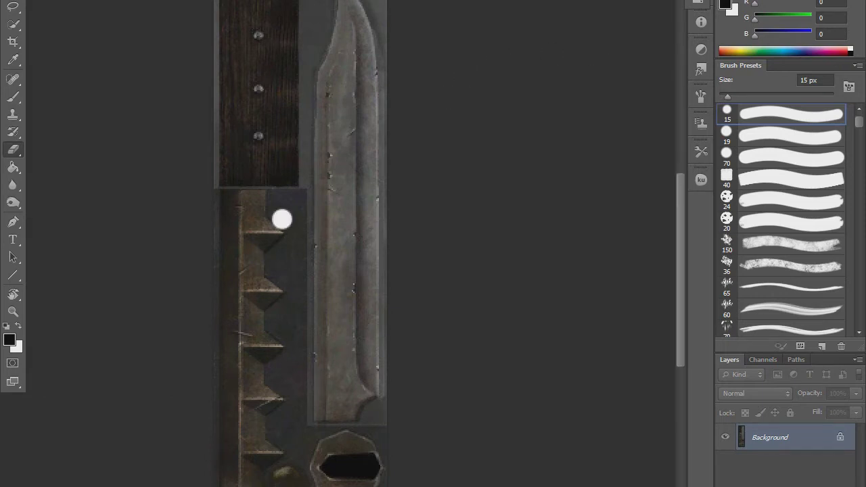
pyautogui.hotkey('ctrl', 'z')
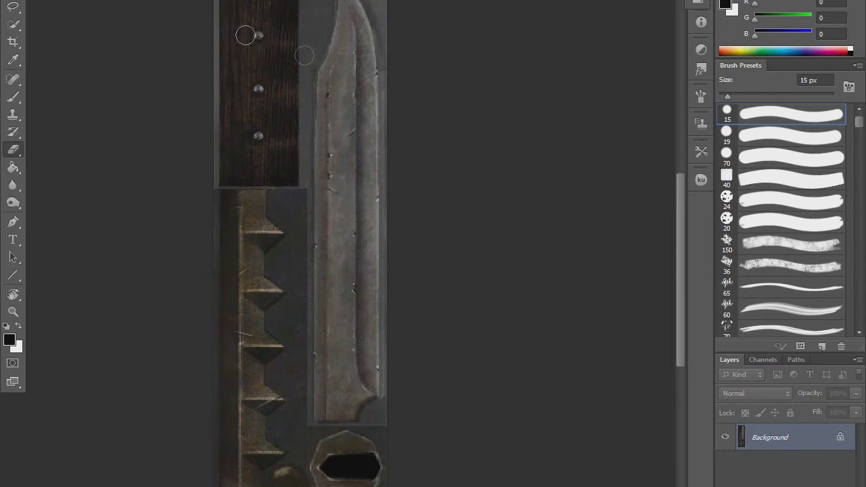
pyautogui.keyDown('alt'); pyautogui.click(335, 77); pyautogui.keyUp('alt')
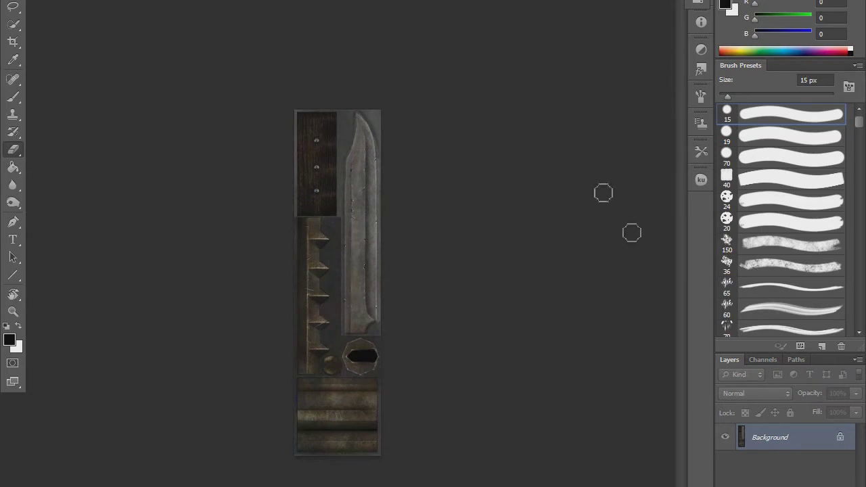
pyautogui.hotkey('alt', 'i')
# Step: Apply automatic Brightness/Contrast to the weapon texture
pyautogui.press('j')
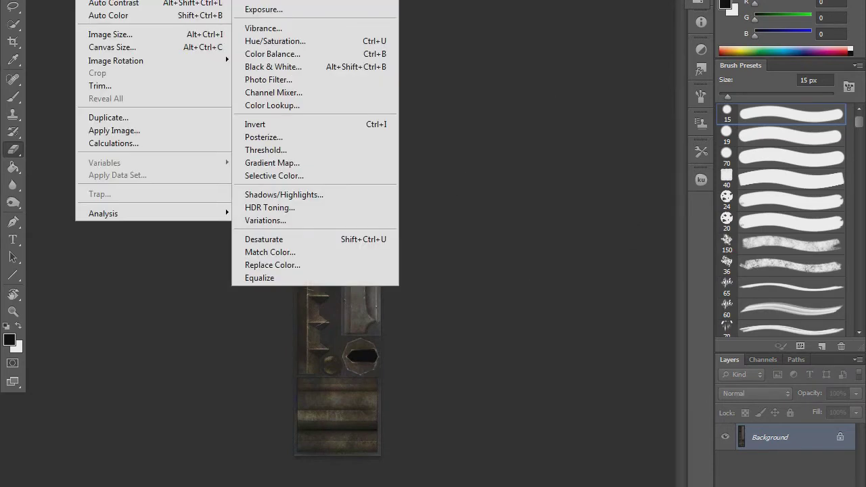
pyautogui.click(271, 0)
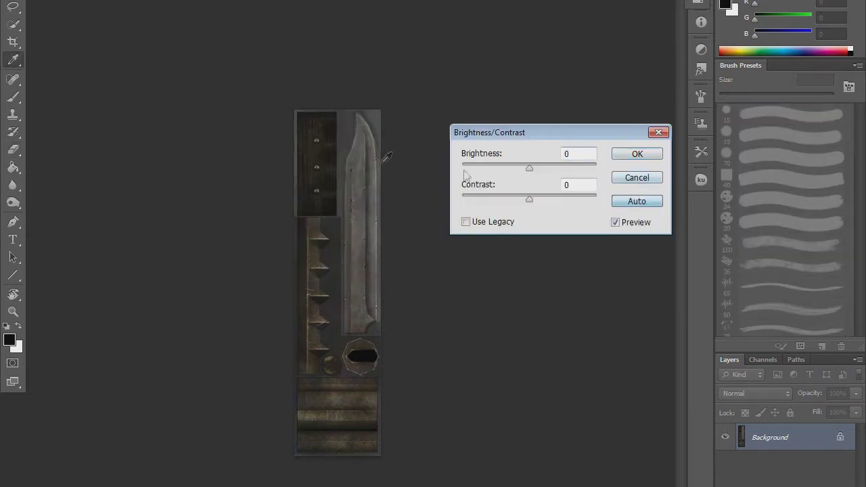
pyautogui.click(637, 201)
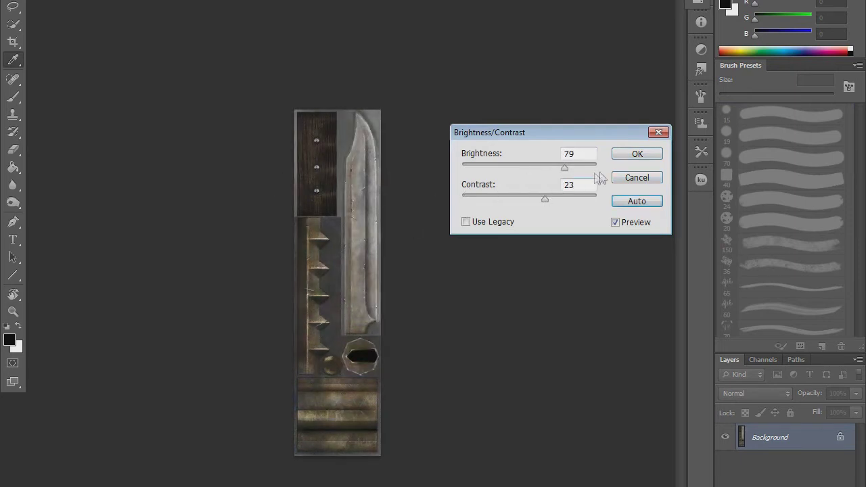
pyautogui.click(623, 155)
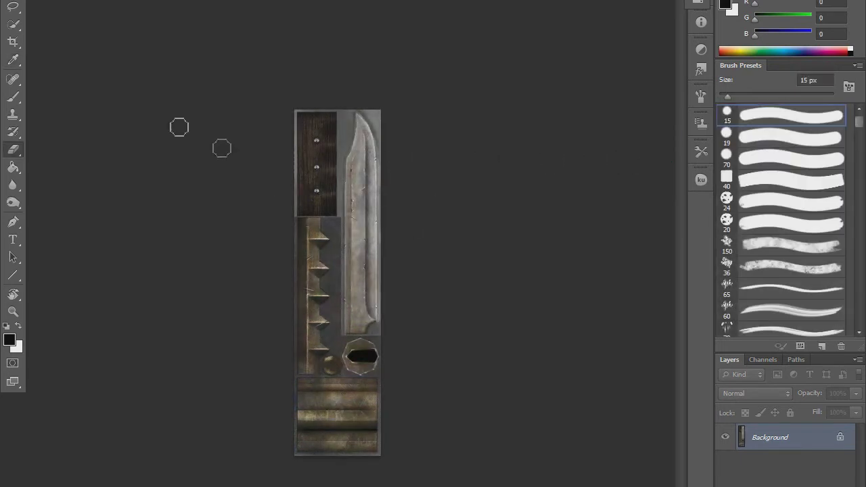
# Step: Select the knife blade with the Quick Selection tool
pyautogui.click(16, 27)
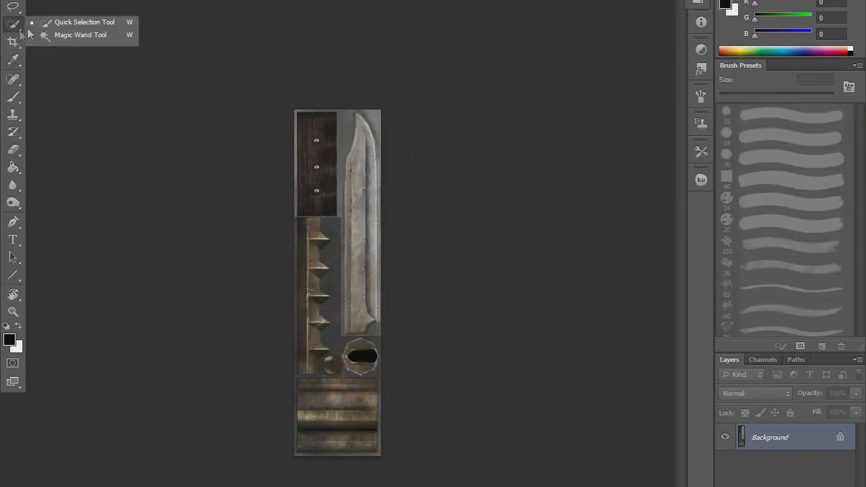
pyautogui.click(208, 175)
pyautogui.moveTo(354, 276)
pyautogui.mouseDown()
pyautogui.moveTo(364, 135)
pyautogui.moveTo(367, 311)
pyautogui.moveTo(365, 193)
pyautogui.mouseUp()
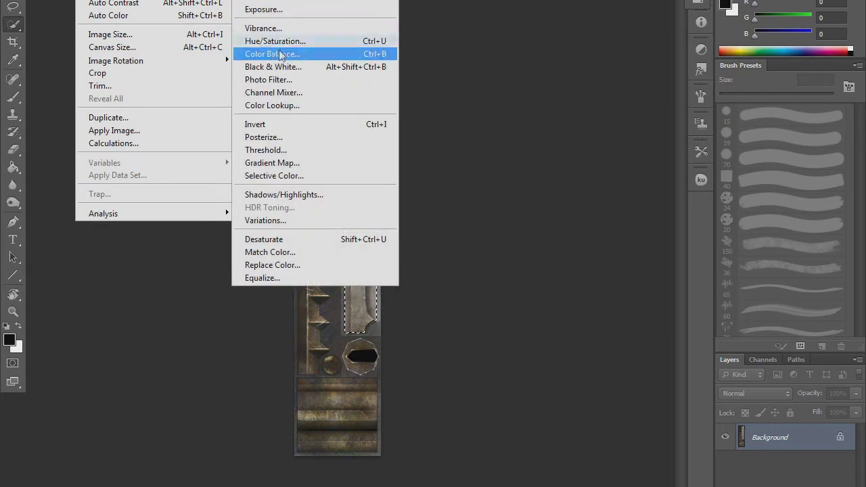
# Step: Tint the blade red with Color Balance: midtones +79 red, highlights +17 red, -29 yellow; deselect
pyautogui.click(284, 54)
pyautogui.moveTo(464, 69); pyautogui.dragTo(501, 71)
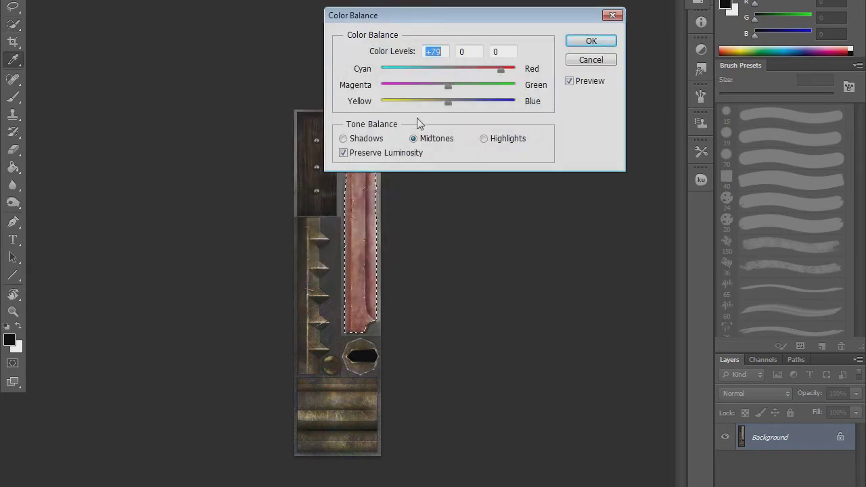
pyautogui.click(371, 141)
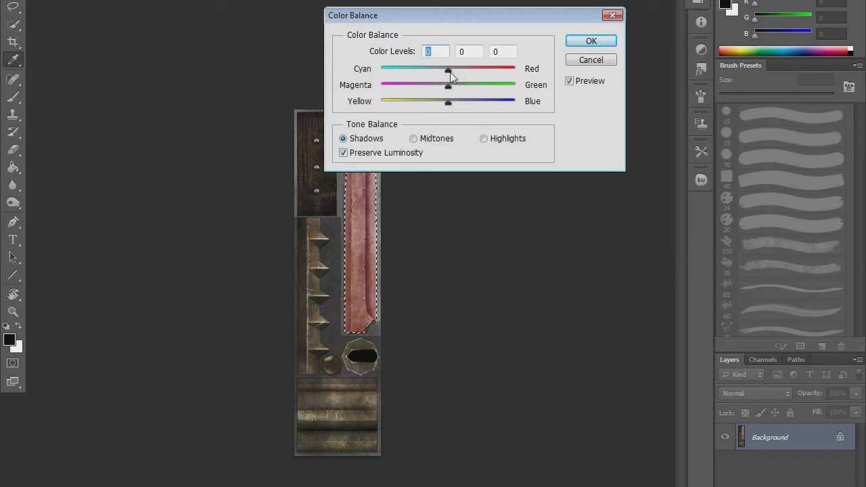
pyautogui.moveTo(448, 71)
pyautogui.mouseDown()
pyautogui.moveTo(456, 71)
pyautogui.moveTo(448, 71)
pyautogui.mouseUp()
pyautogui.click(483, 139)
pyautogui.moveTo(448, 102); pyautogui.dragTo(428, 102)
pyautogui.moveTo(453, 71); pyautogui.dragTo(466, 71)
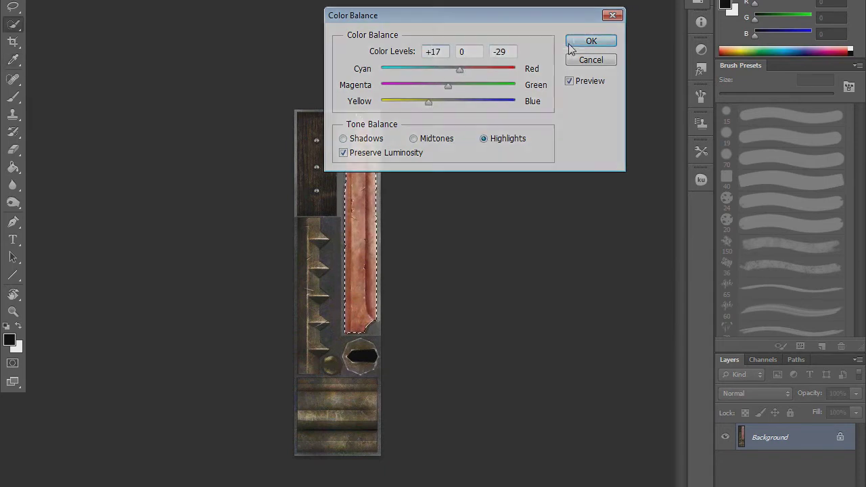
pyautogui.click(590, 41)
pyautogui.hotkey('ctrl', 'd')
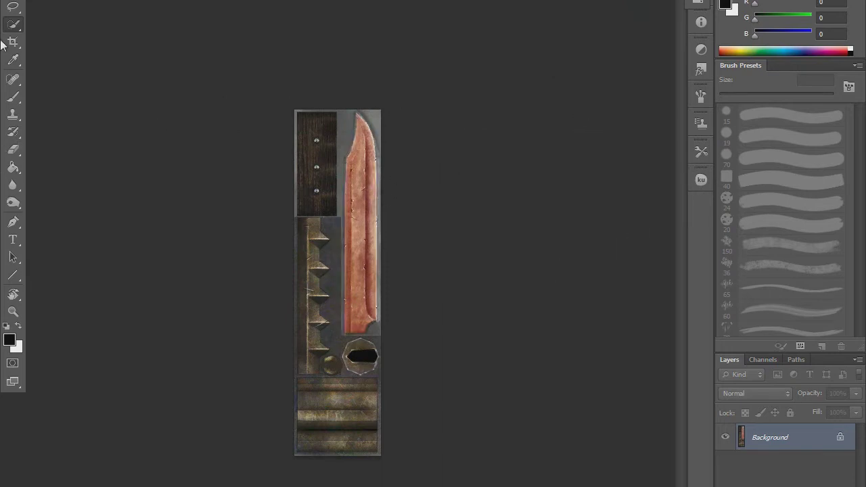
# Step: Duplicate the Background as Layer 1 and merge it back down into one layer
pyautogui.rightClick(771, 439)
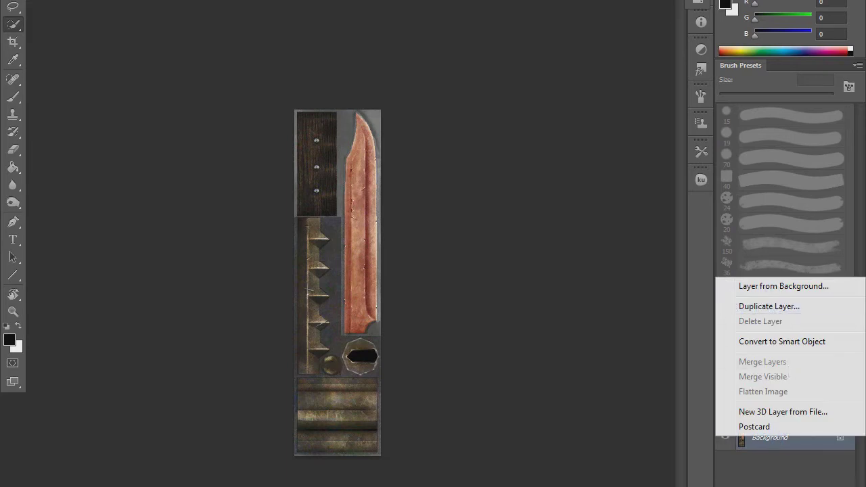
pyautogui.press('Escape')
pyautogui.hotkey('ctrl', 'shift', 'n')
pyautogui.click(547, 113)
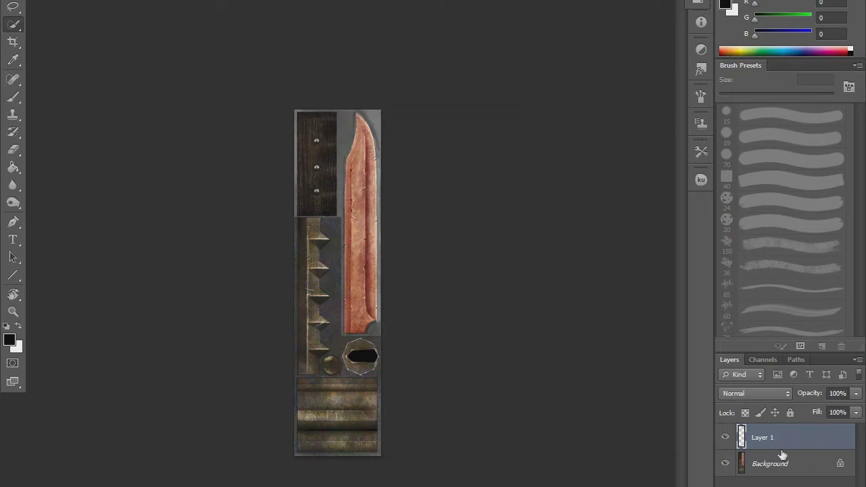
pyautogui.keyDown('shift'); pyautogui.click(791, 475); pyautogui.keyUp('shift')
pyautogui.hotkey('ctrl', 'e')
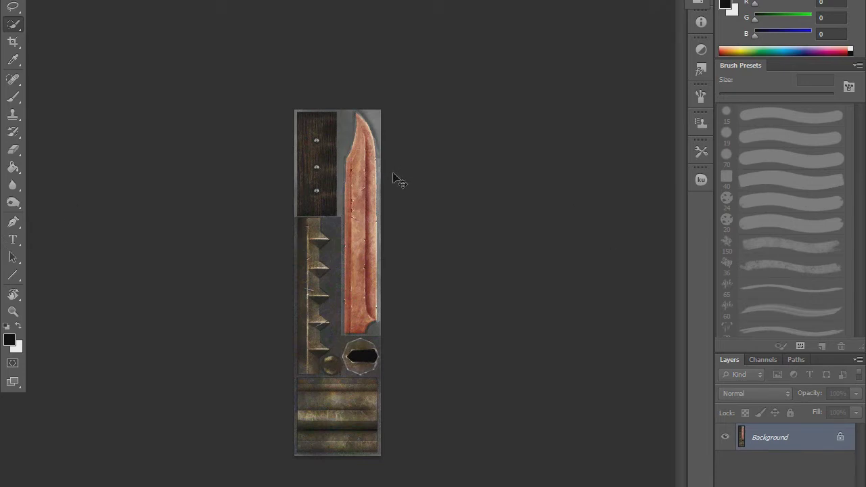
# Step: Save the texture as a DDS in DXT1 ARGB format
pyautogui.hotkey('ctrl', 's')
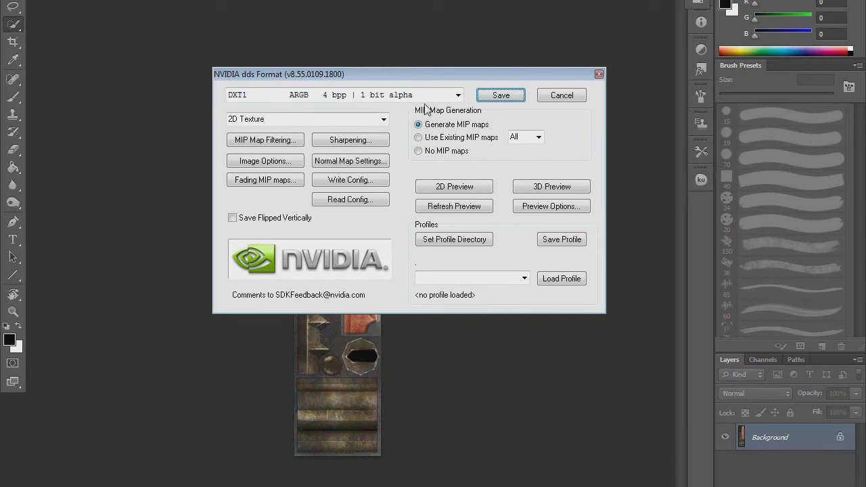
pyautogui.click(459, 96)
pyautogui.click(458, 95)
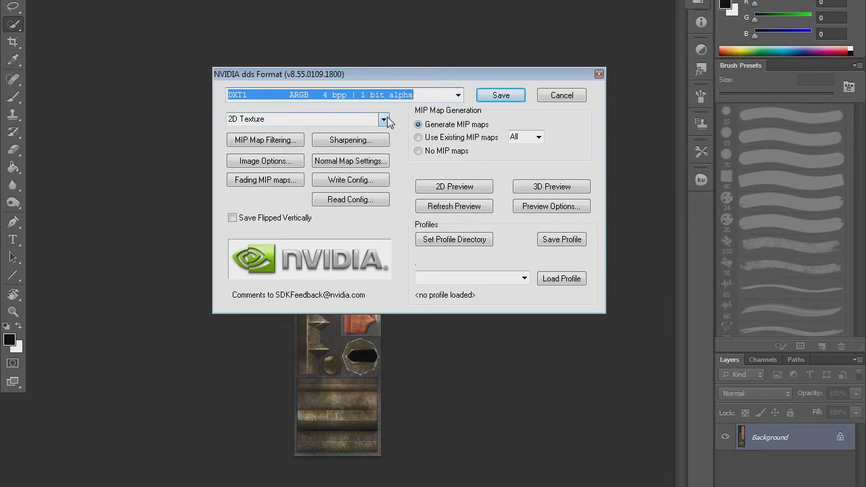
pyautogui.click(504, 96)
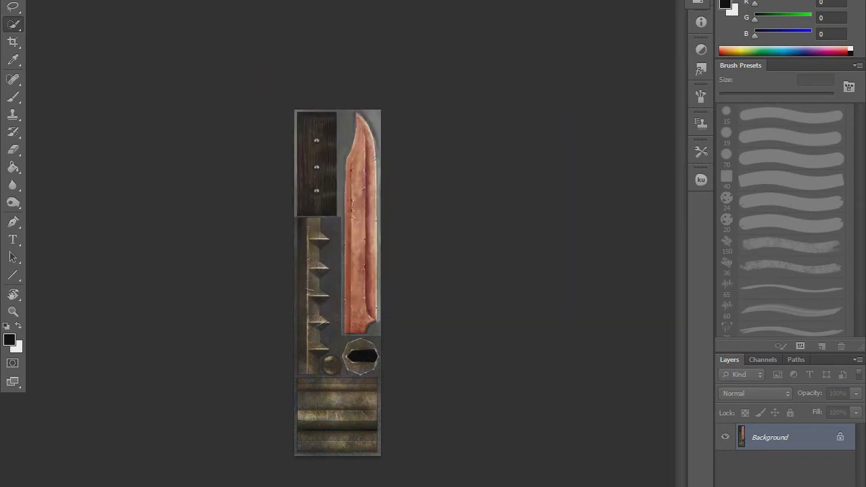
# Step: Repack the edited texture and the one001 archive in DDDA Image Viewer
pyautogui.hotkey('alt', 'Tab')
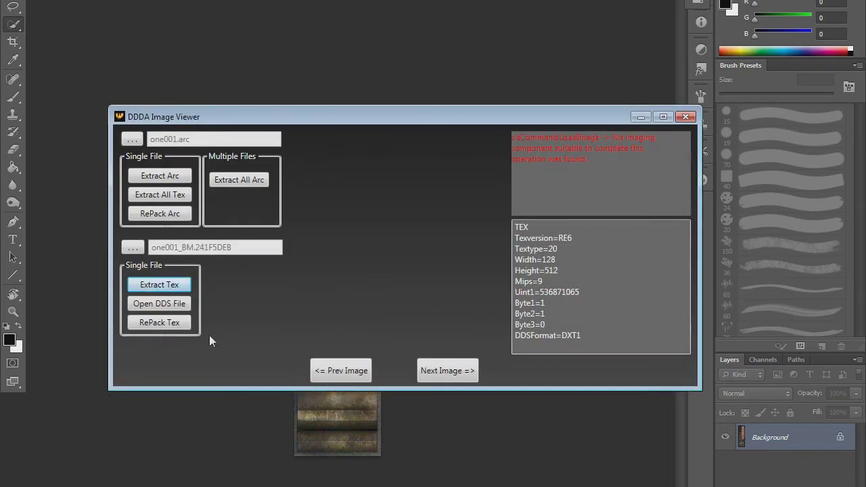
pyautogui.click(169, 323)
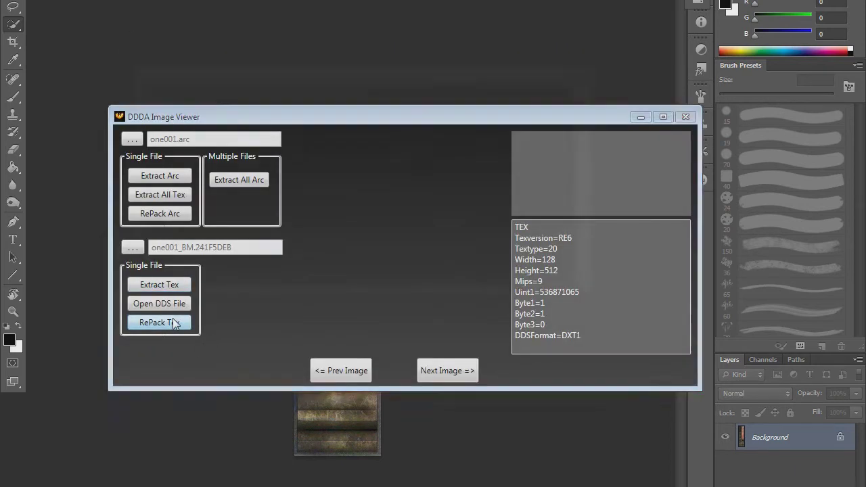
pyautogui.click(173, 218)
pyautogui.hotkey('alt', 'Tab')
pyautogui.hotkey('alt', 'Tab')
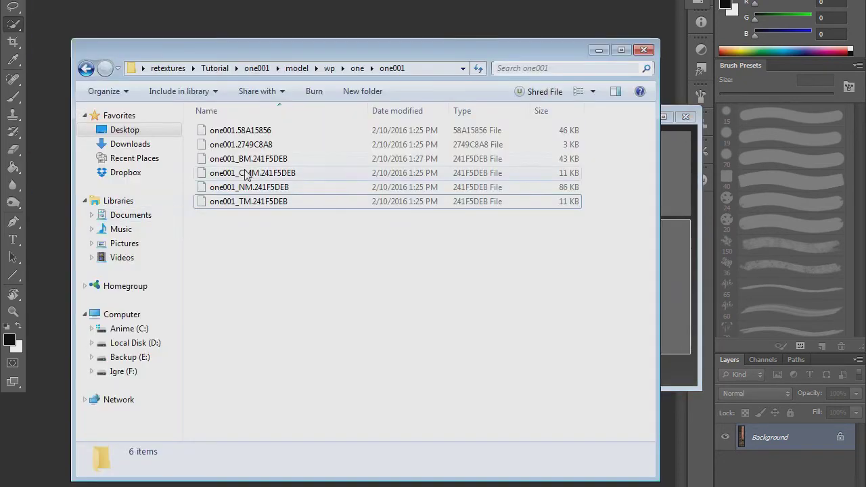
# Step: Delete the extracted one001 folder from retextures\Tutorial
pyautogui.click(86, 69)
pyautogui.click(85, 68)
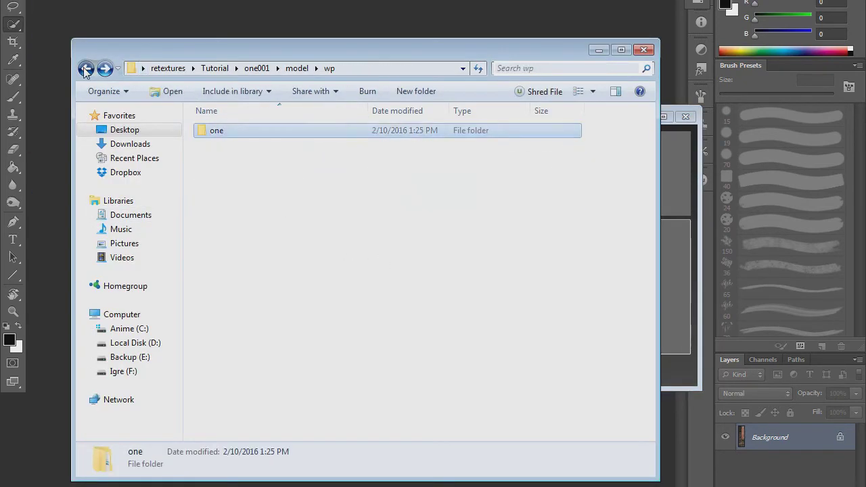
pyautogui.click(85, 68)
pyautogui.click(85, 69)
pyautogui.click(85, 68)
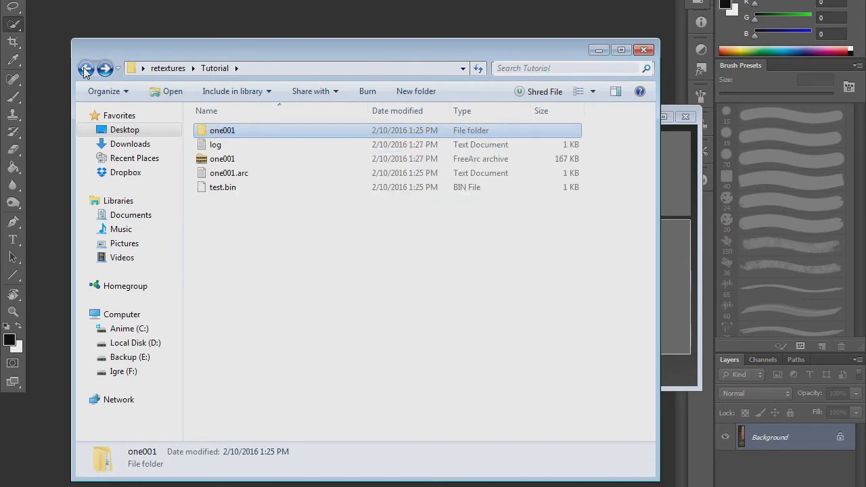
pyautogui.press('Delete')
pyautogui.press('Return')
# Step: Paste the repacked one001 archive into the game's w0 folder, replacing the original
pyautogui.click(226, 149)
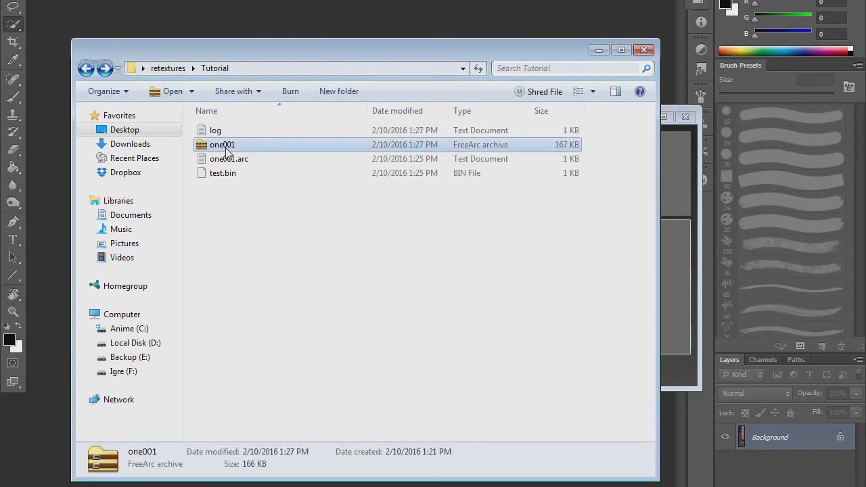
pyautogui.hotkey('alt', 'Tab')
pyautogui.hotkey('alt', 'Tab')
pyautogui.hotkey('alt', 'Tab')
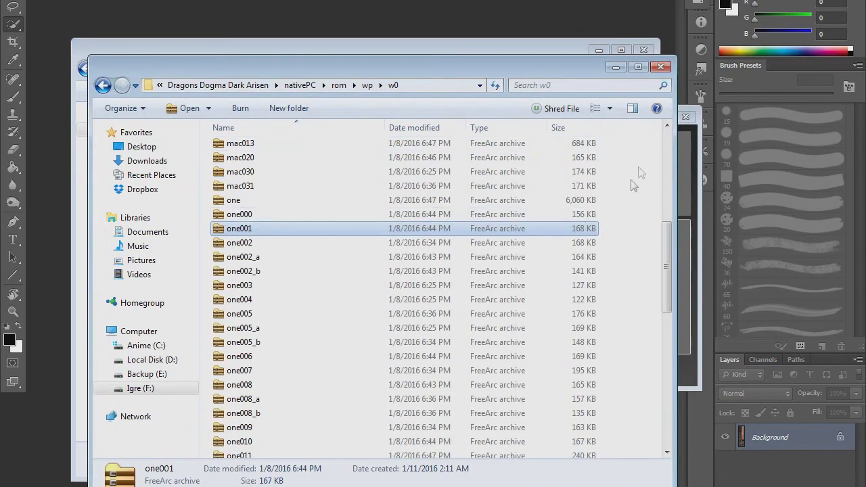
pyautogui.click(641, 203)
pyautogui.hotkey('ctrl', 'v')
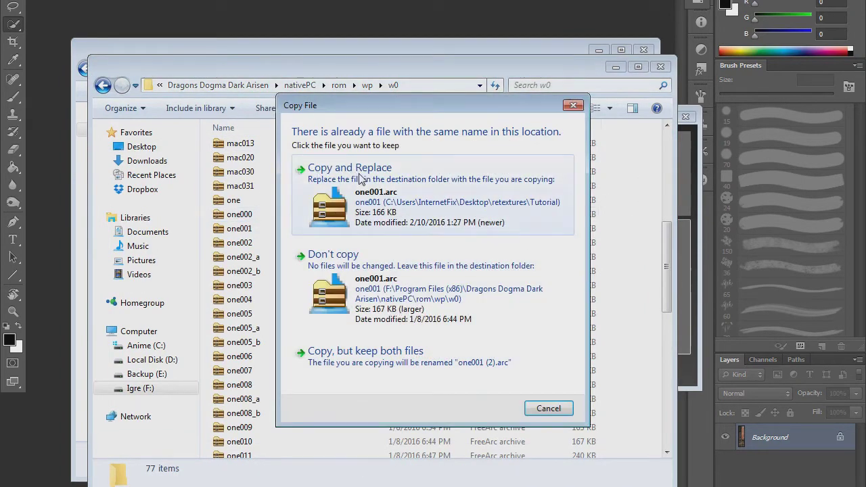
pyautogui.click(357, 174)
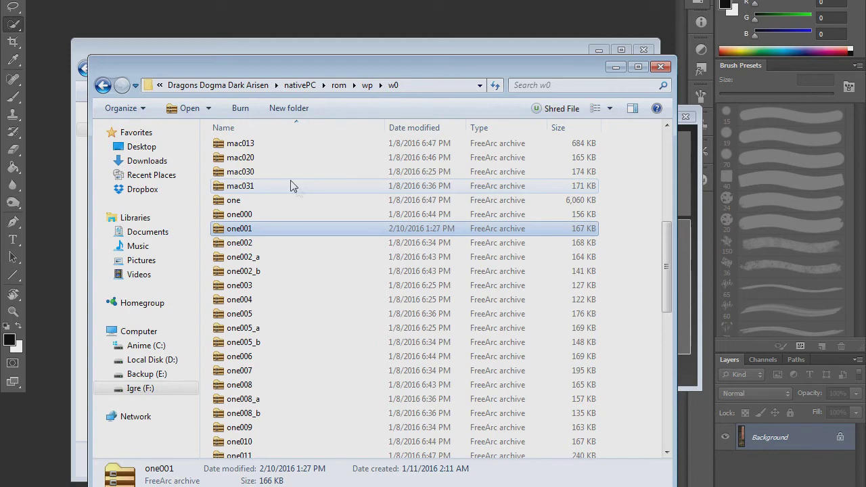
# Step: Scroll through the w0 list to confirm one001 is dated 2/10/2016 1:27 PM
pyautogui.scroll(-2, 305, 270)
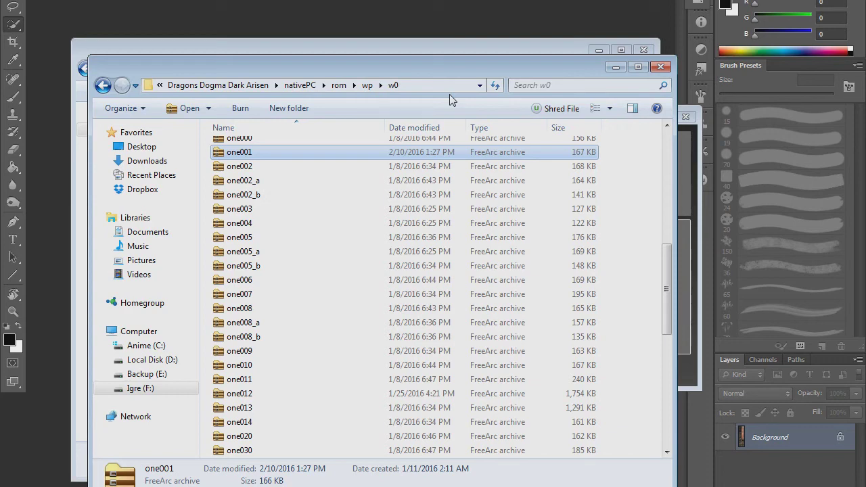
pyautogui.scroll(2, 557, 210)
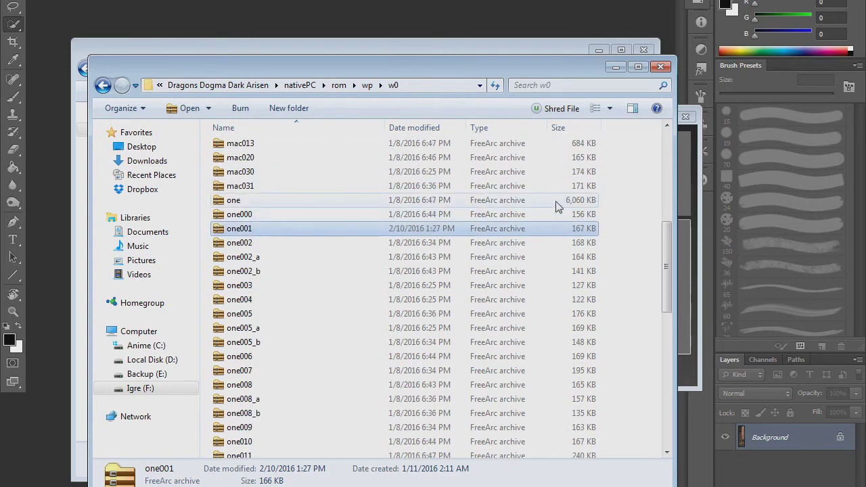
pyautogui.moveTo(669, 253); pyautogui.dragTo(663, 138)
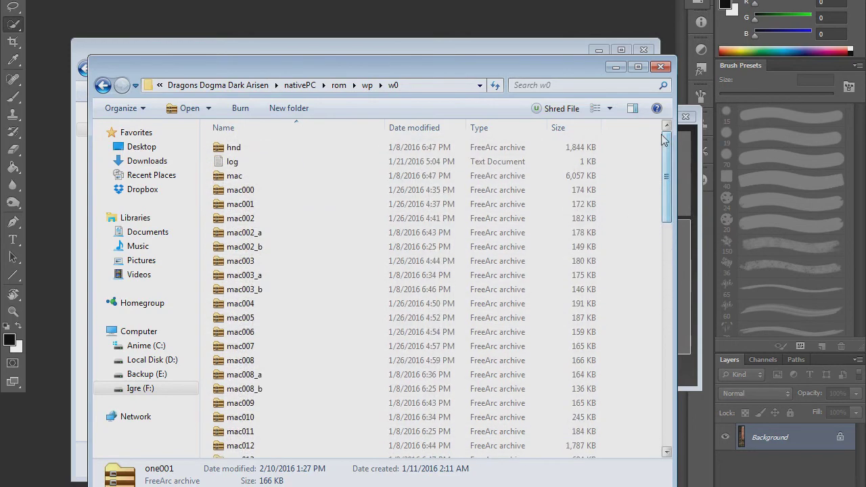